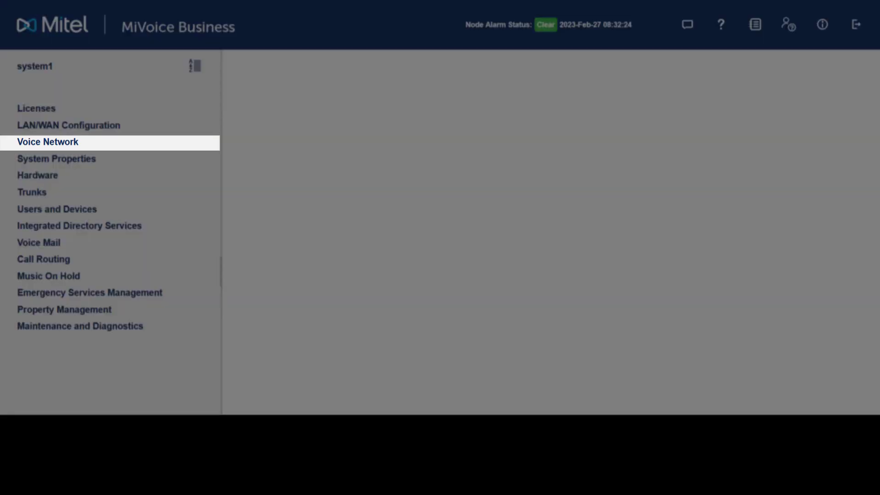
Add a network element named ServerOne of type Directory Server with the IP address 134.199.1.30 and save it
click(48, 142)
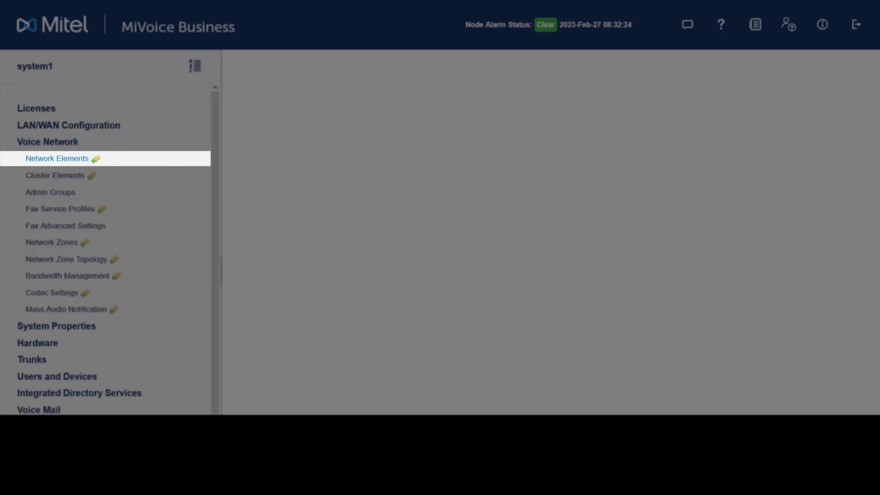
click(56, 158)
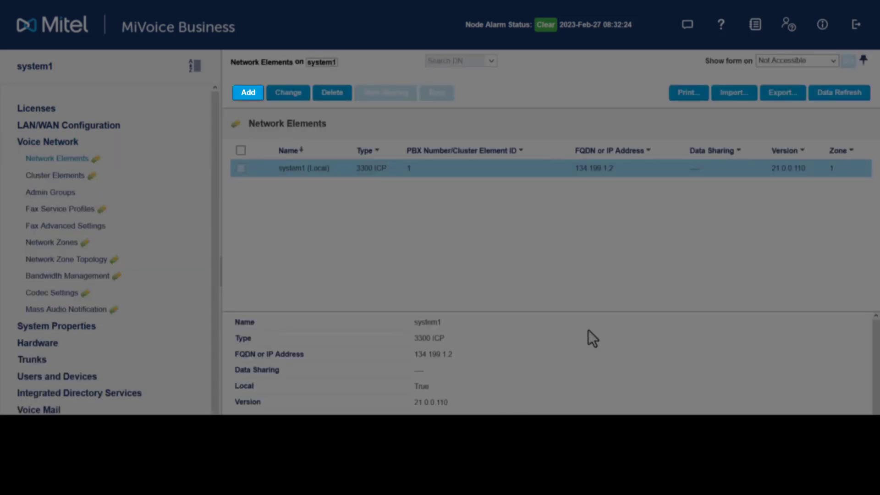
text(ServerOne)
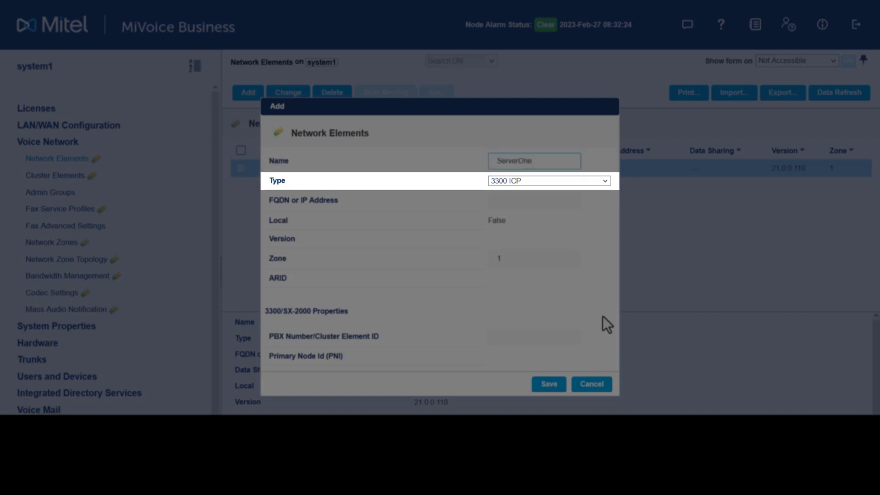
click(549, 181)
click(573, 286)
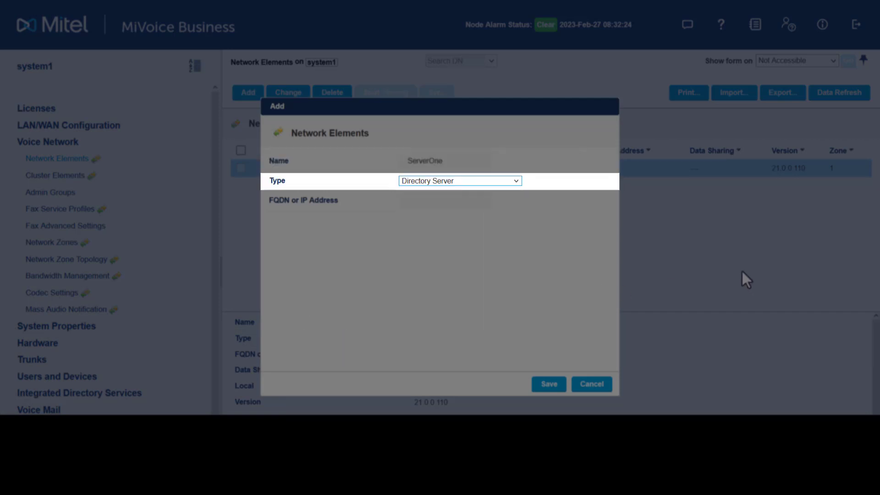
click(481, 205)
text(134)
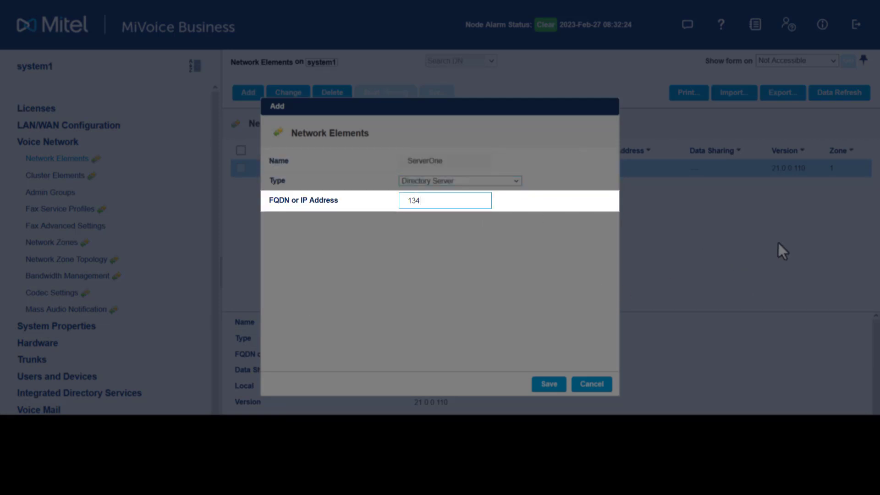
text(.199.1.30)
click(547, 387)
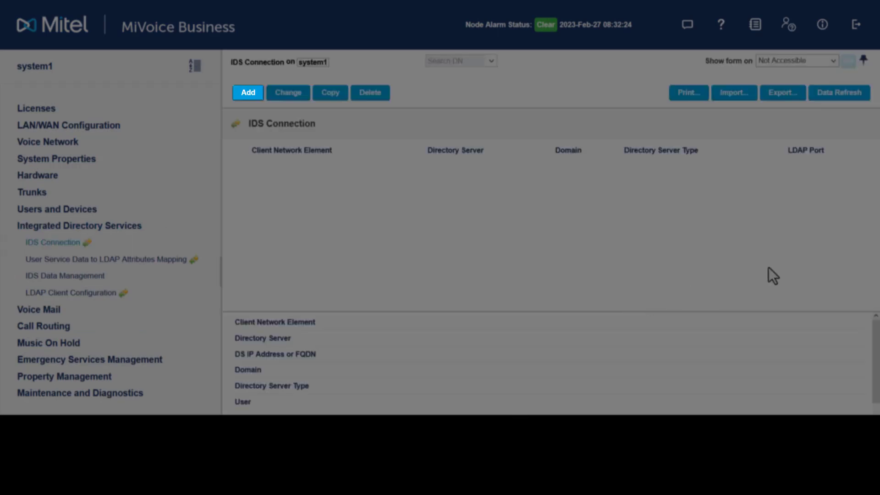
Add an IDS connection with the domain miteltrg.com, the user administrator and the user password
text(miteltr)
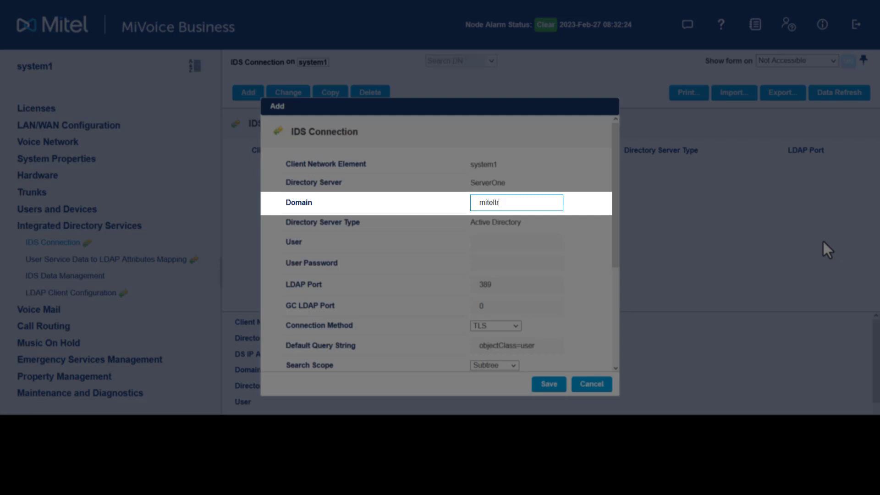
text(g.com)
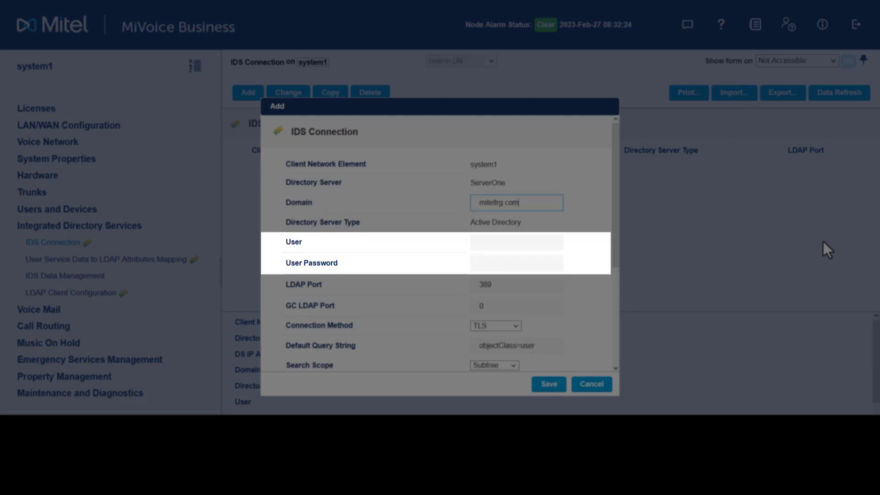
key(Tab)
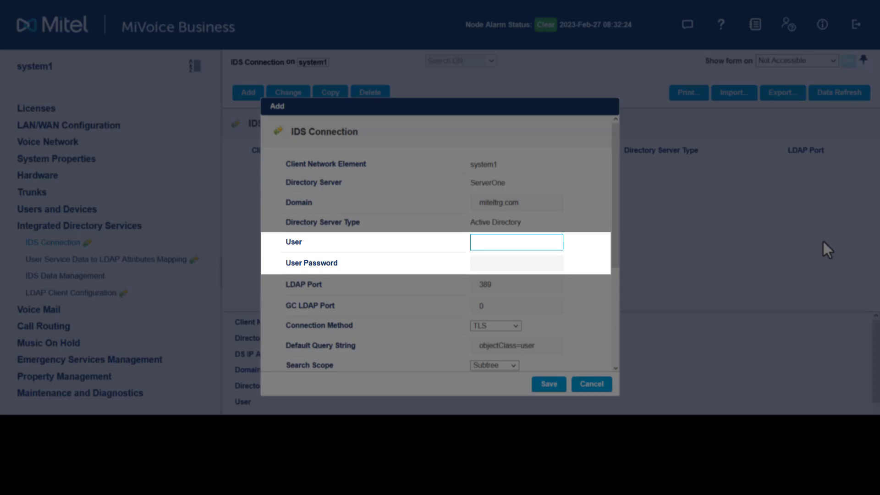
text(administrator)
key(Tab)
text(************)
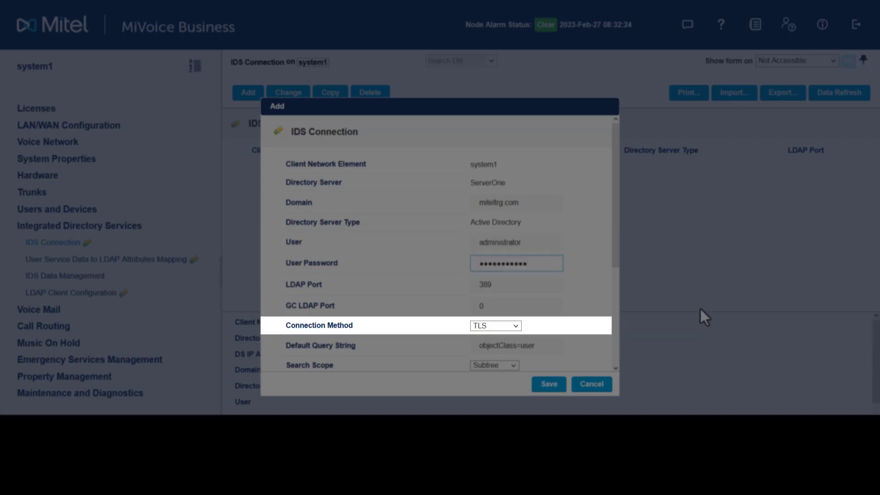
Set the IDS connection's connection method to Unsecured and save the connection
click(515, 326)
click(509, 339)
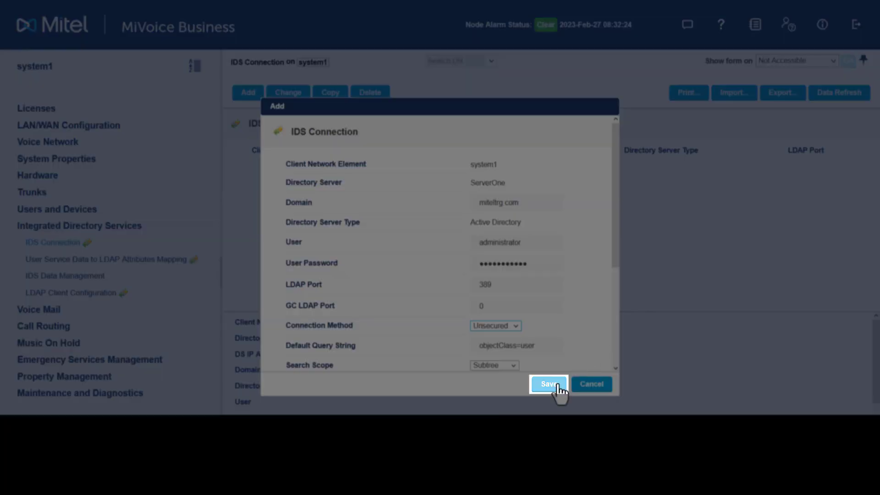
click(550, 384)
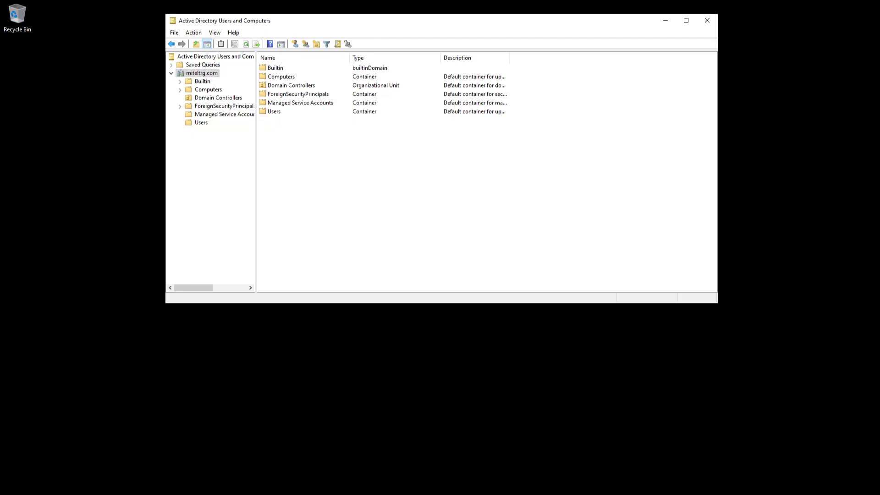
Switch to Active Directory Users and Computers and view the telephone properties of the last user in the Users container
click(200, 122)
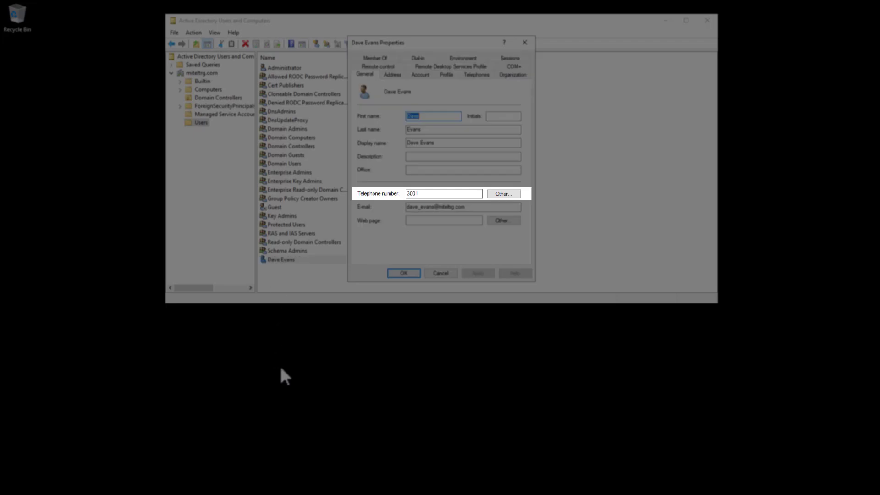
click(479, 75)
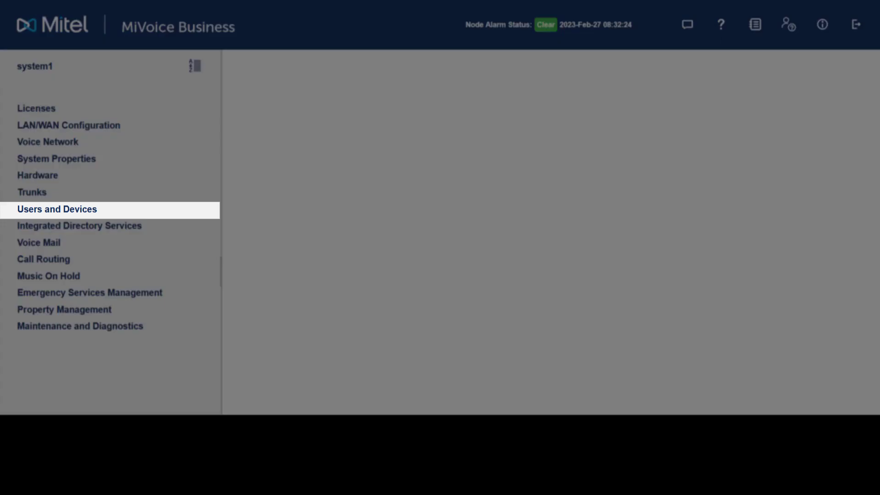
Switch to MiVoice Business and show the available template forms for users and devices
click(89, 209)
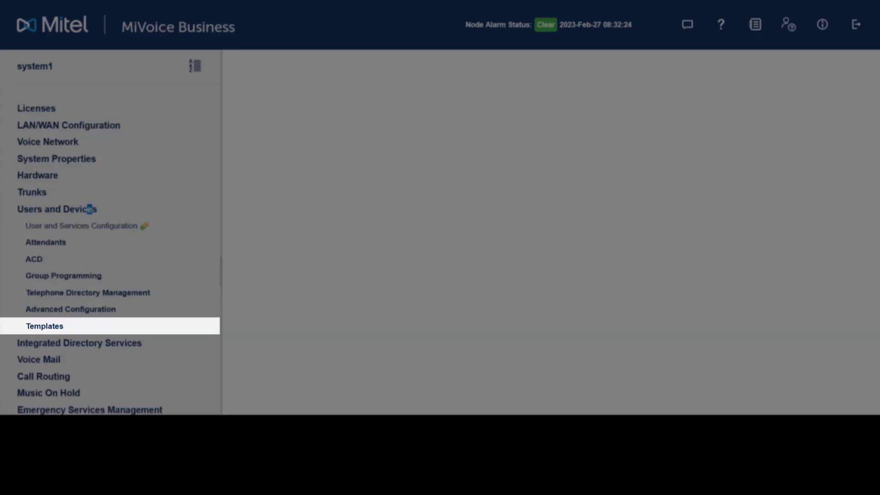
click(55, 328)
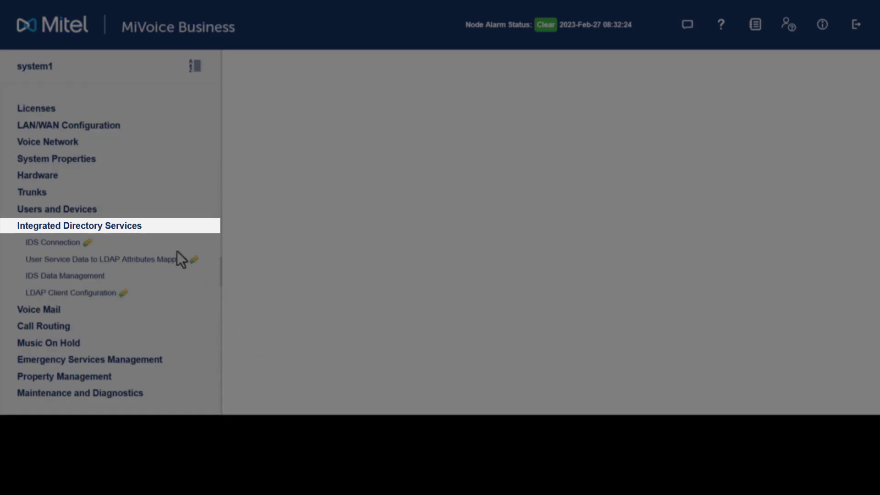
Open the Role field's LDAP attribute for editing in the User Service Data to LDAP Attributes Mapping form
click(167, 259)
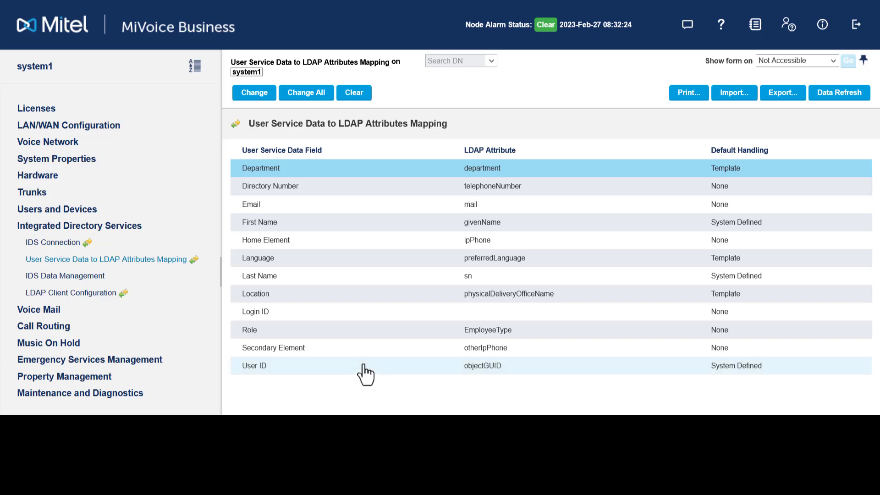
click(346, 332)
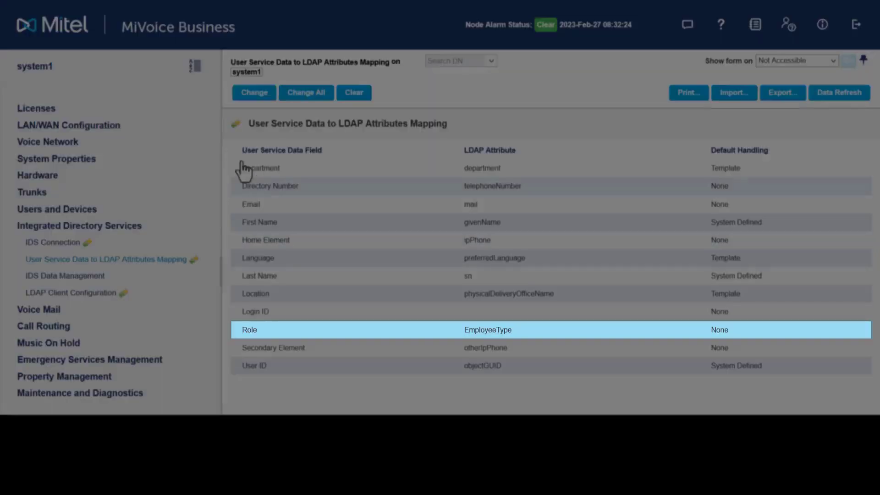
click(255, 99)
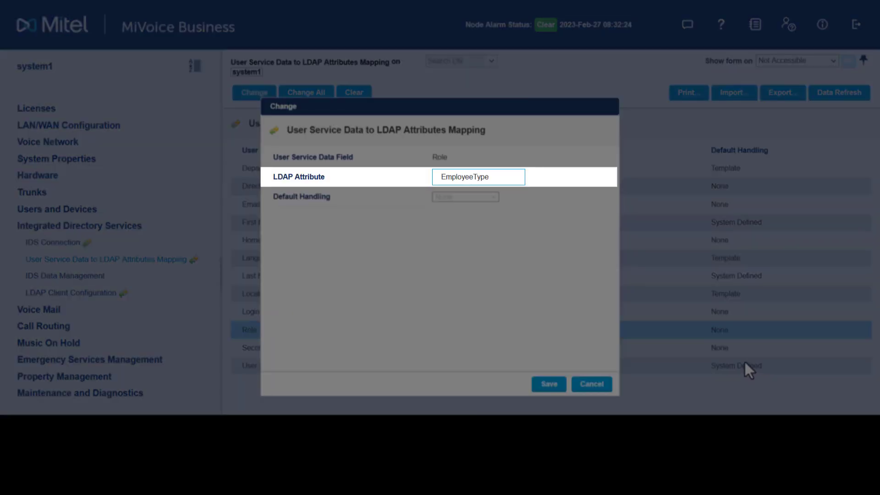
double_click(481, 180)
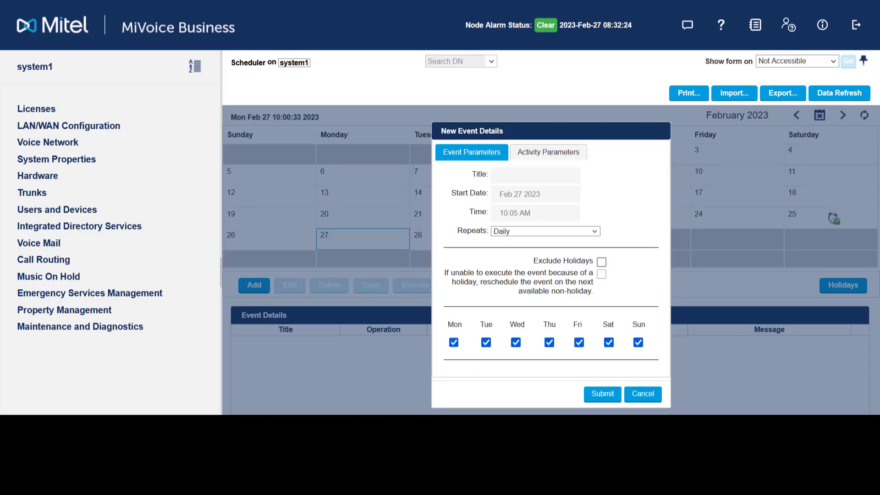
Create a scheduler event titled IDS Full Sync for Feb 27 2023 at 10:05 AM that repeats Once
text(IDS Full Sync)
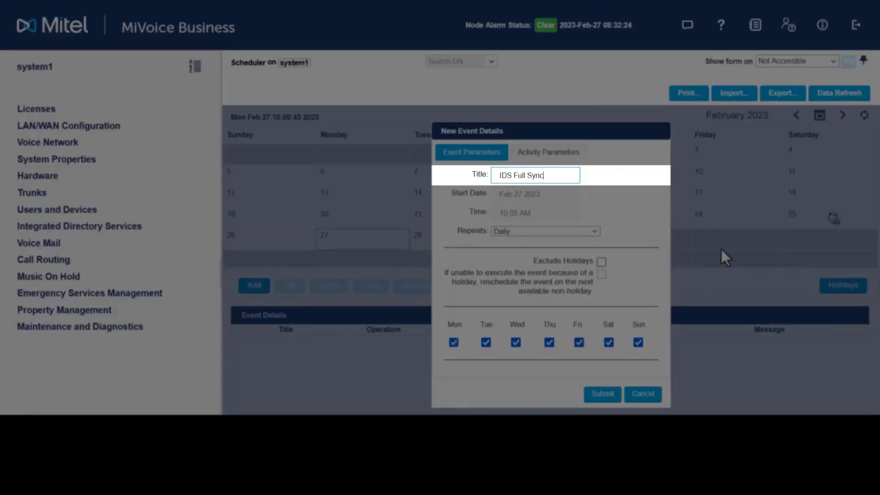
click(563, 214)
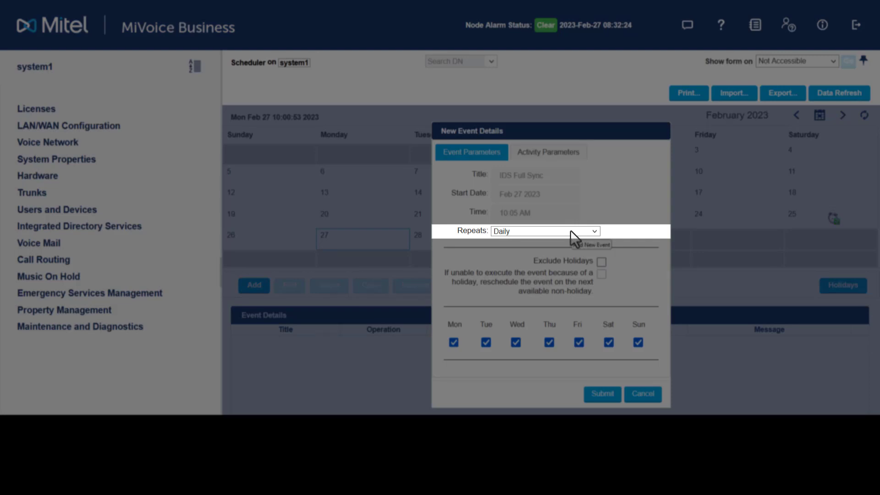
click(573, 231)
click(569, 245)
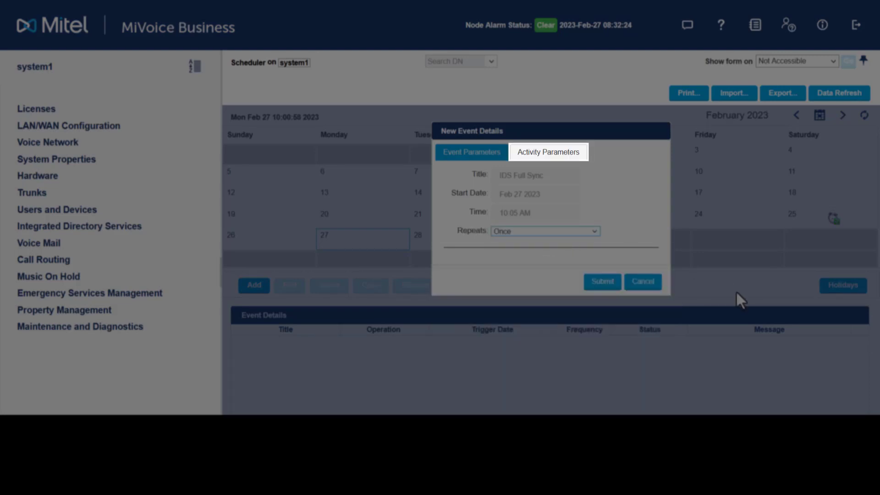
Assign the IDS Full Synchronization activity with sync type Apply Updates to the event and submit it
click(574, 155)
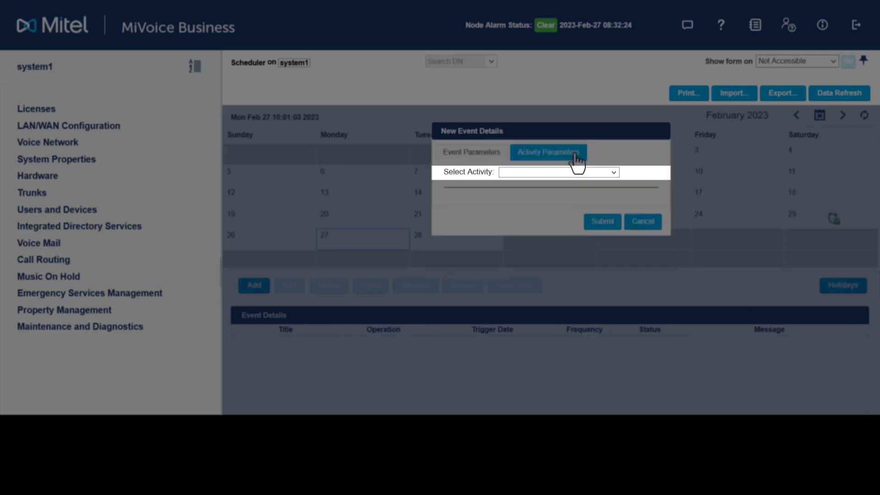
click(611, 173)
click(601, 286)
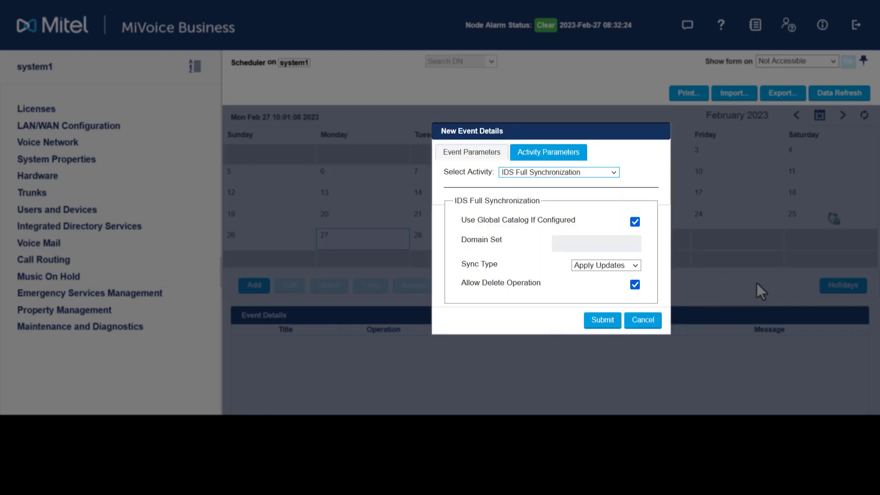
click(635, 266)
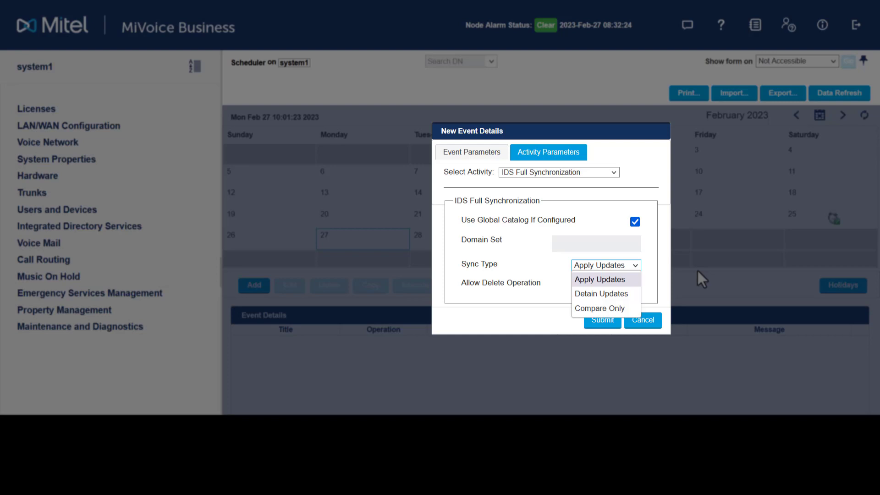
click(664, 273)
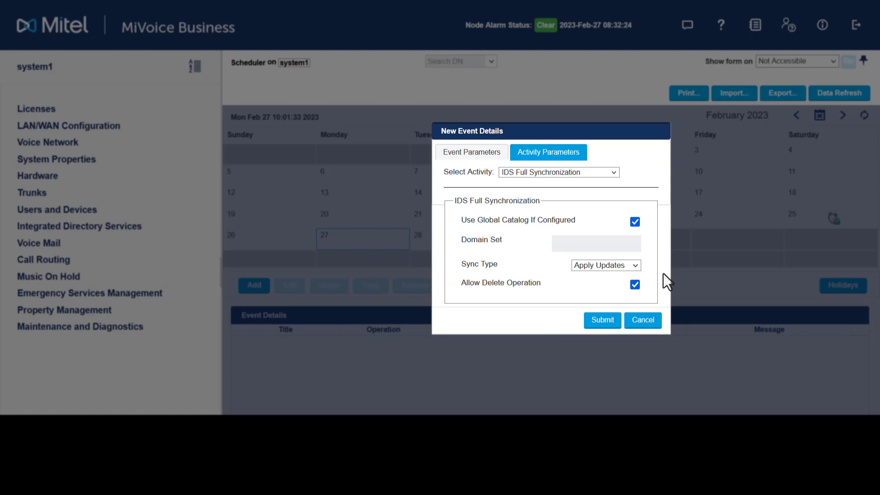
click(604, 321)
key(Return)
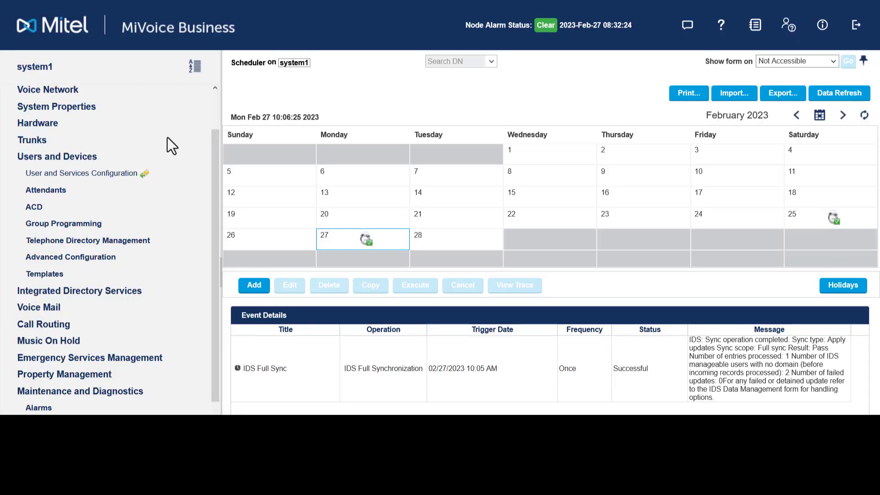
Open the User and Services Configuration form
click(105, 173)
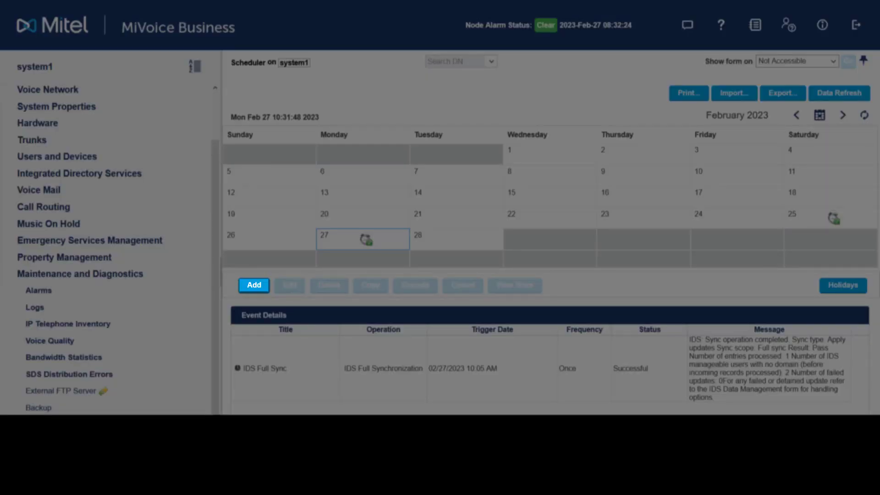
Create a daily scheduler event titled AD Sync and set its time to 10:40 AM
text(D Sync)
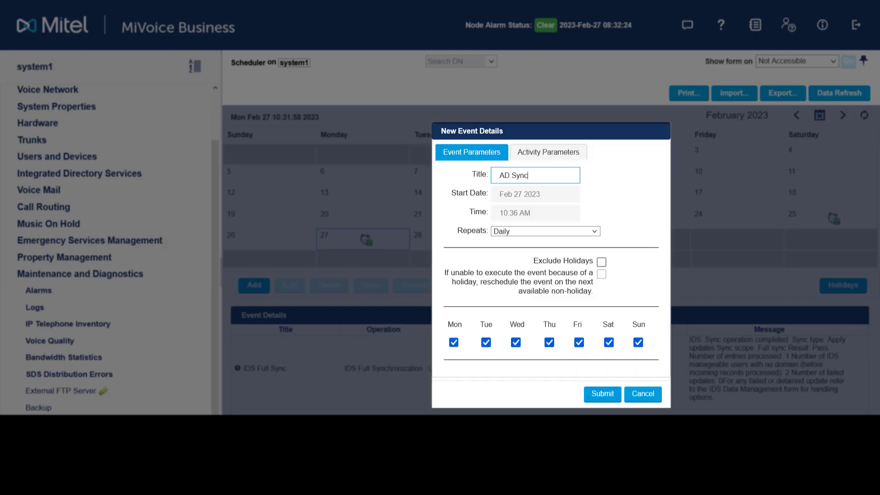
click(556, 213)
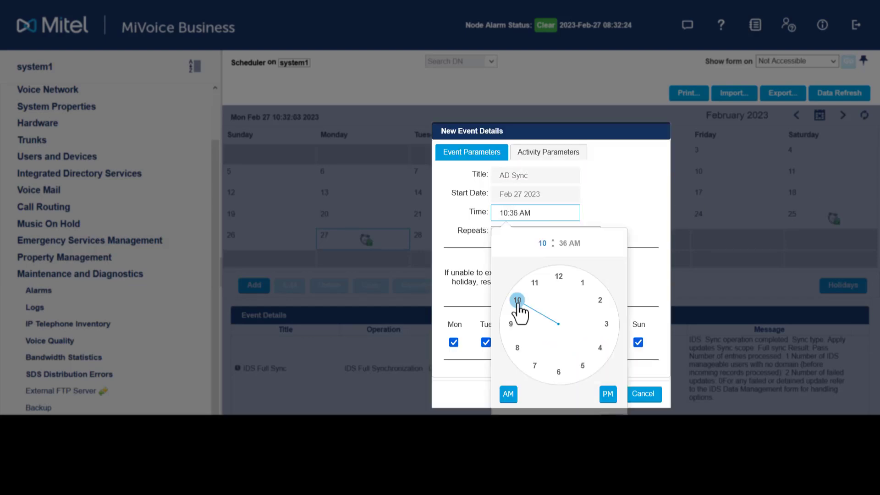
click(518, 301)
drag(530, 363, 517, 348)
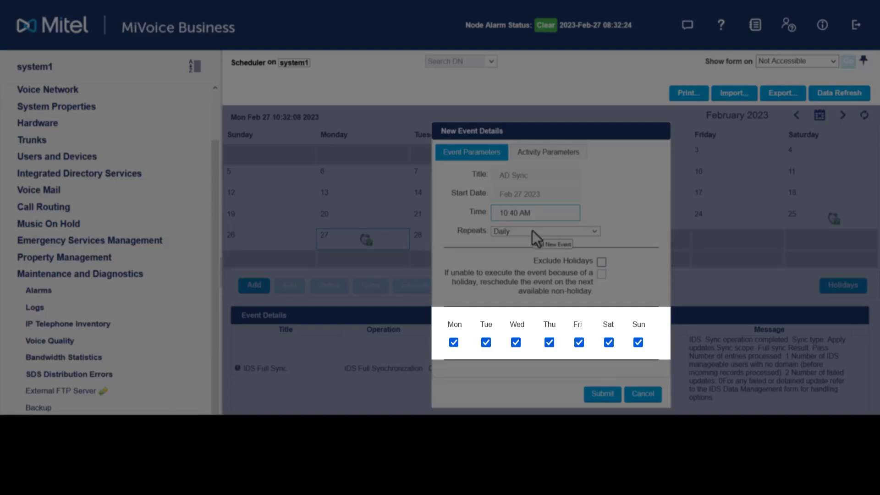
Assign the IDS Incremental Synchronization activity to the AD Sync event
click(582, 152)
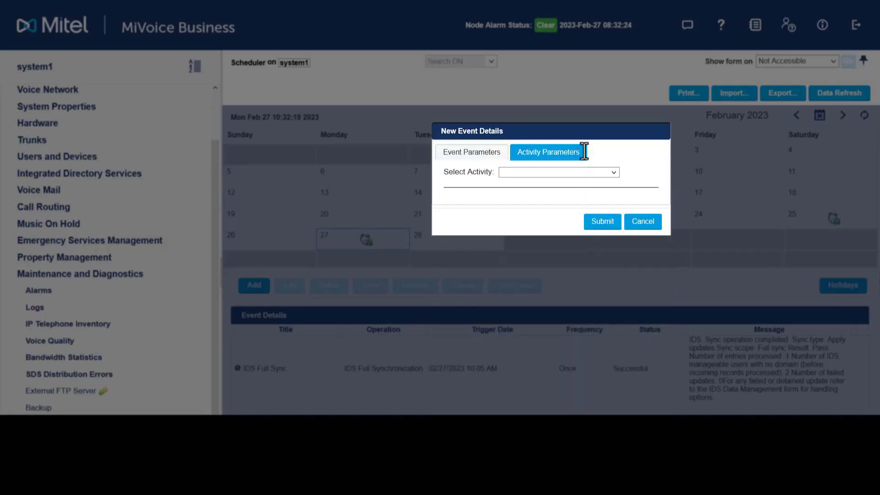
click(614, 172)
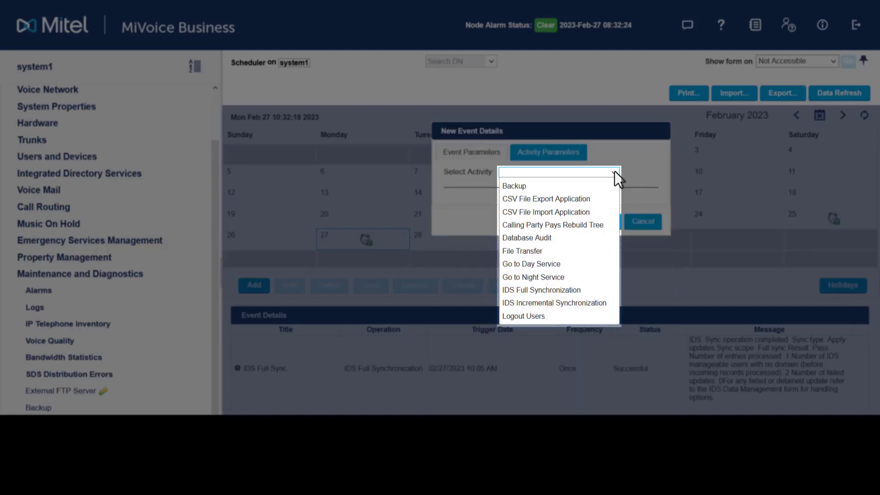
click(593, 303)
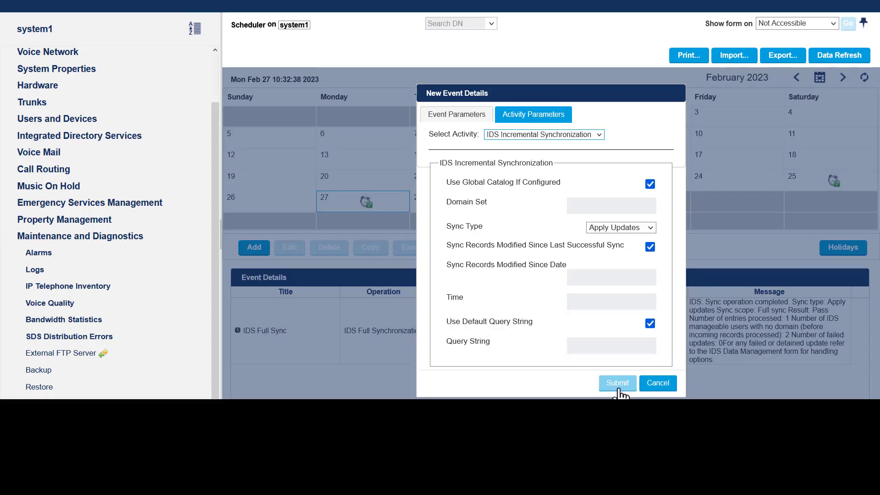
Submit the AD Sync scheduler event and open the User and Services Configuration form
click(626, 385)
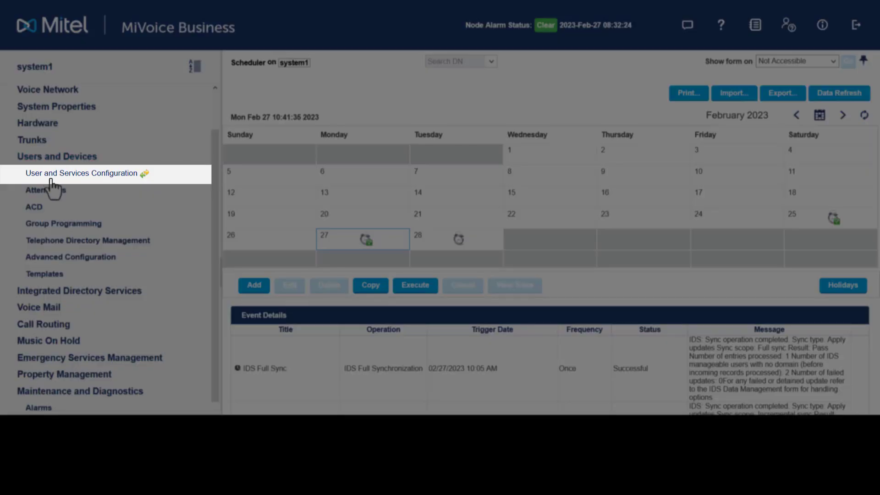
click(52, 179)
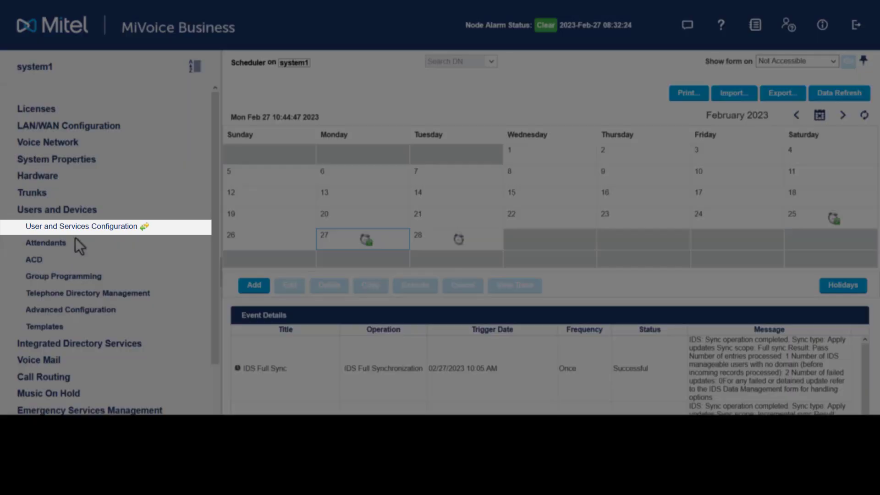
click(74, 230)
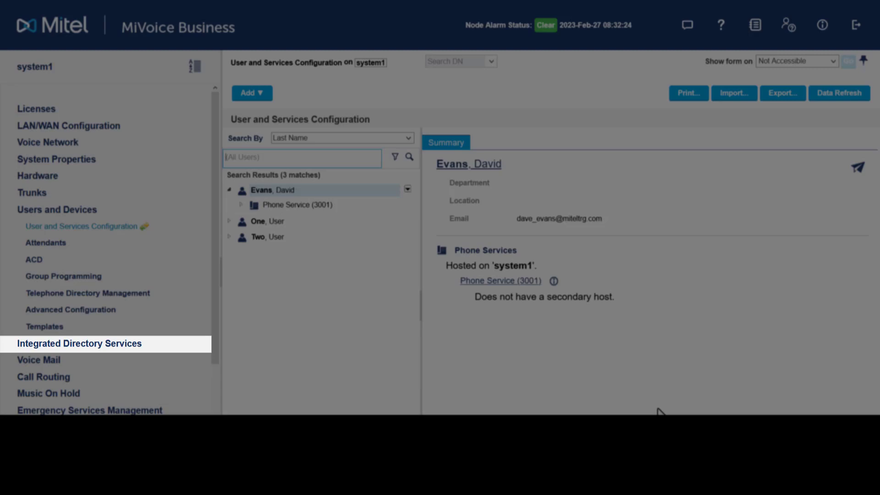
Open the IDS Data Management form under Integrated Directory Services and review the details of the detained Modify record
click(122, 346)
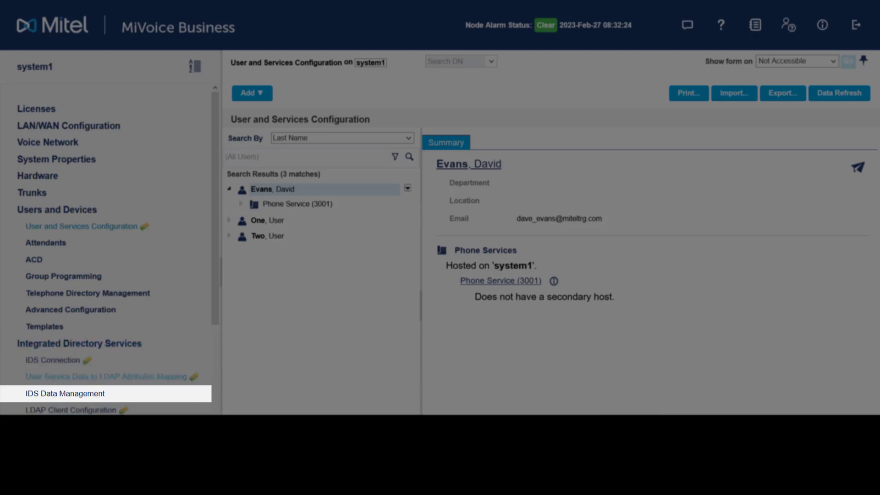
click(96, 393)
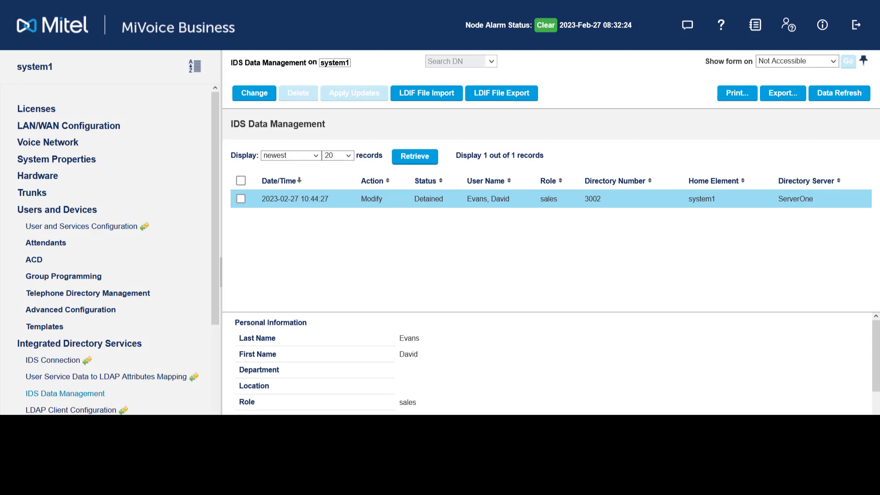
scroll(547, 364, down, 5)
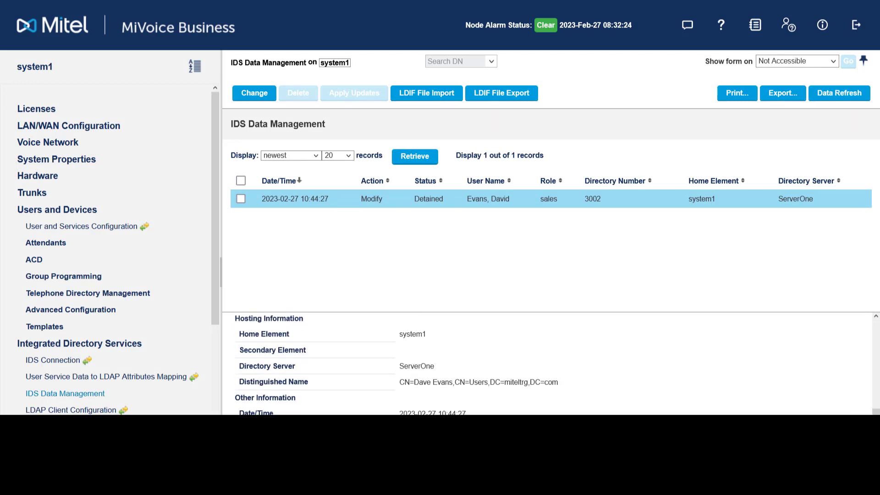
scroll(529, 373, up, 5)
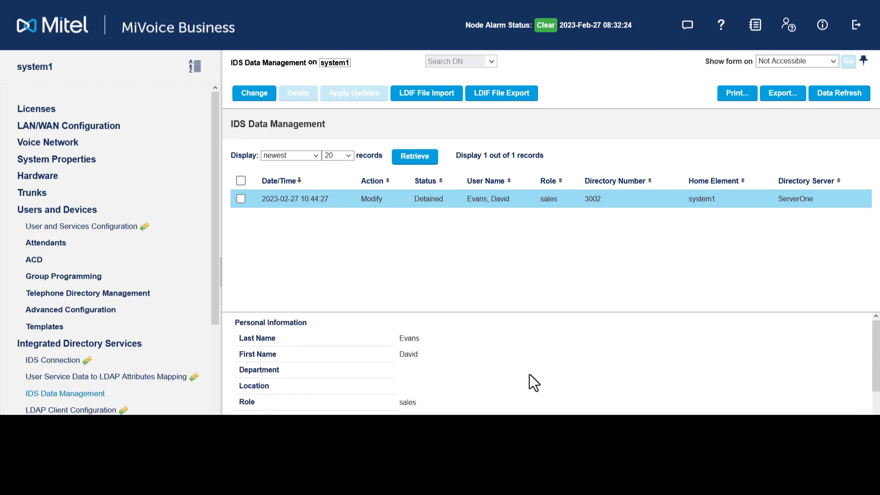
Apply updates for the detained Modify record in IDS Data Management and refresh the form's data
click(241, 199)
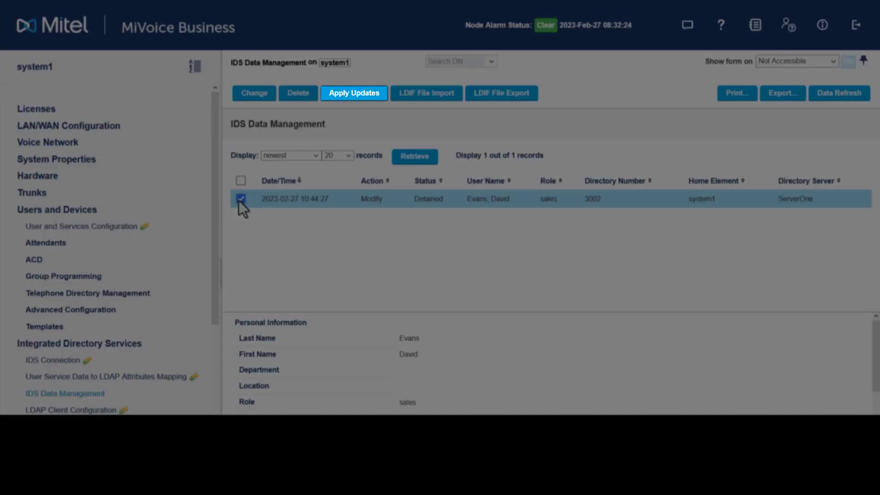
click(359, 101)
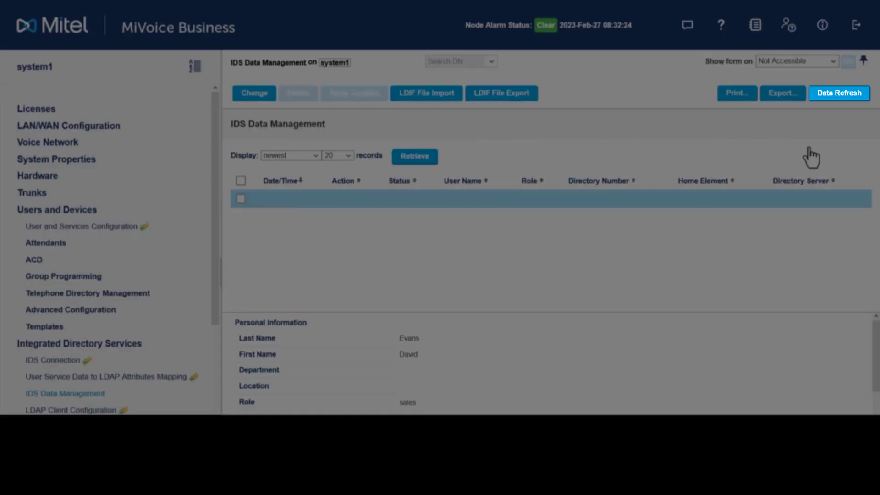
click(827, 97)
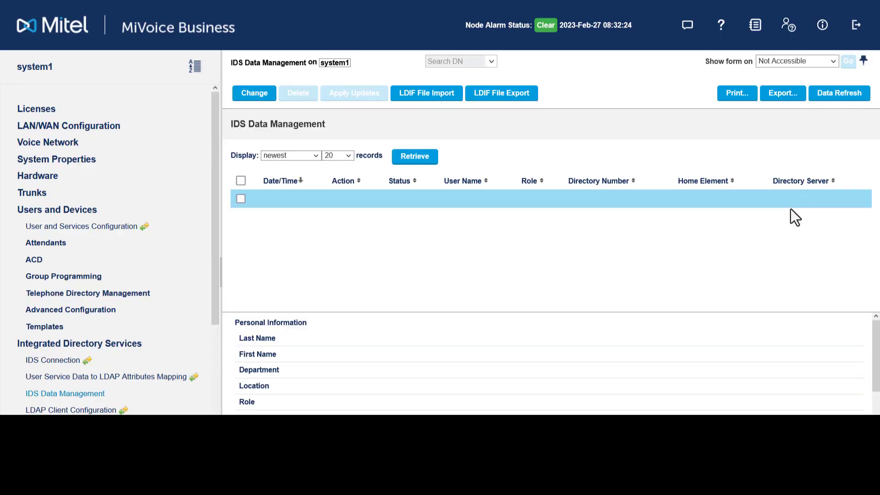
Open the User and Services Configuration form to check the updated user
click(87, 229)
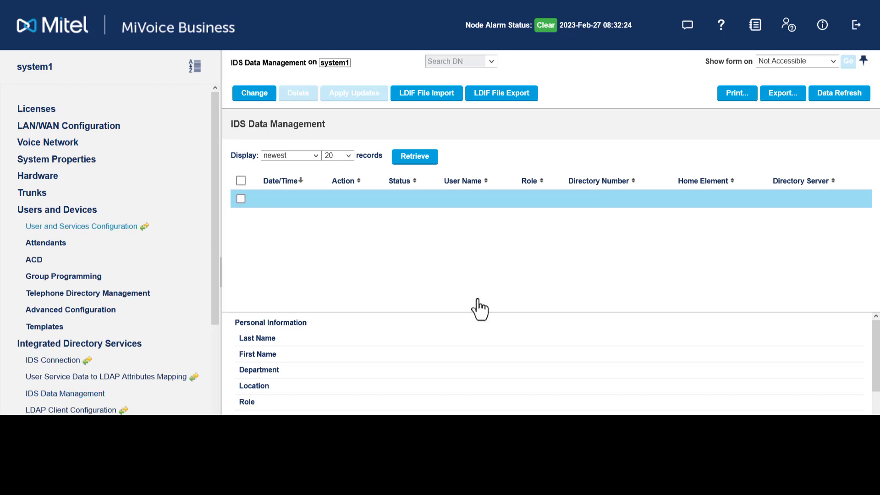